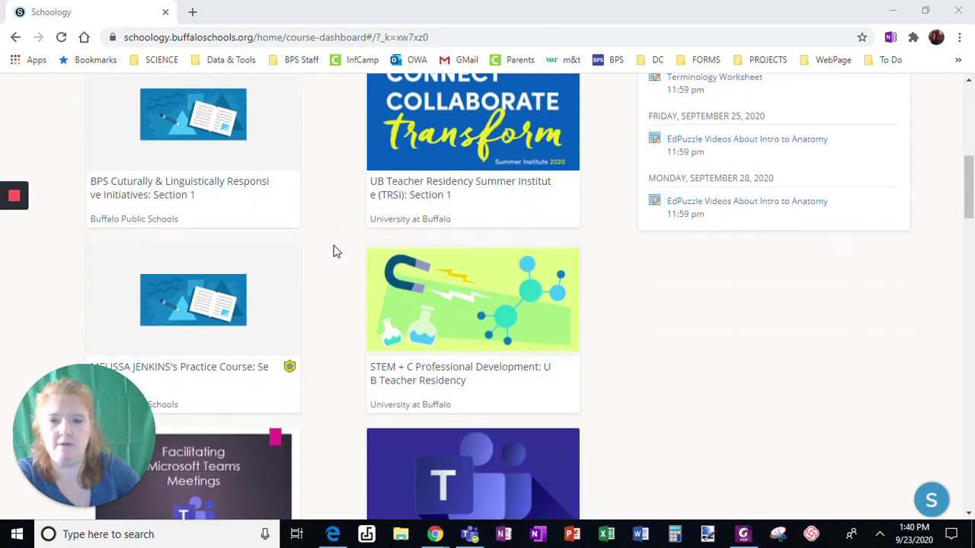
- Open the practice course and start adding a new assessment to its materials
{"action": "left_click", "coordinate": [266, 253]}
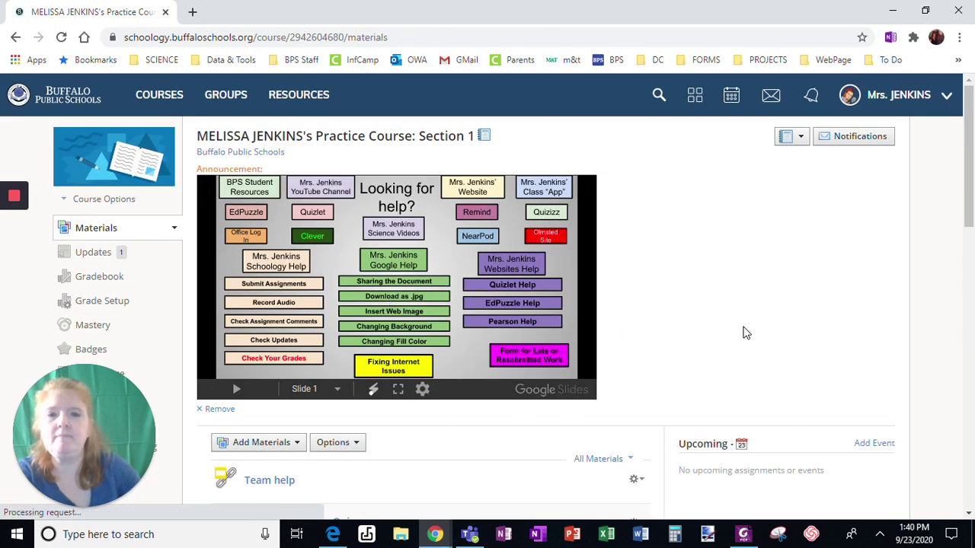
{"action": "scroll", "coordinate": [727, 311], "scroll_direction": "down", "scroll_amount": 3}
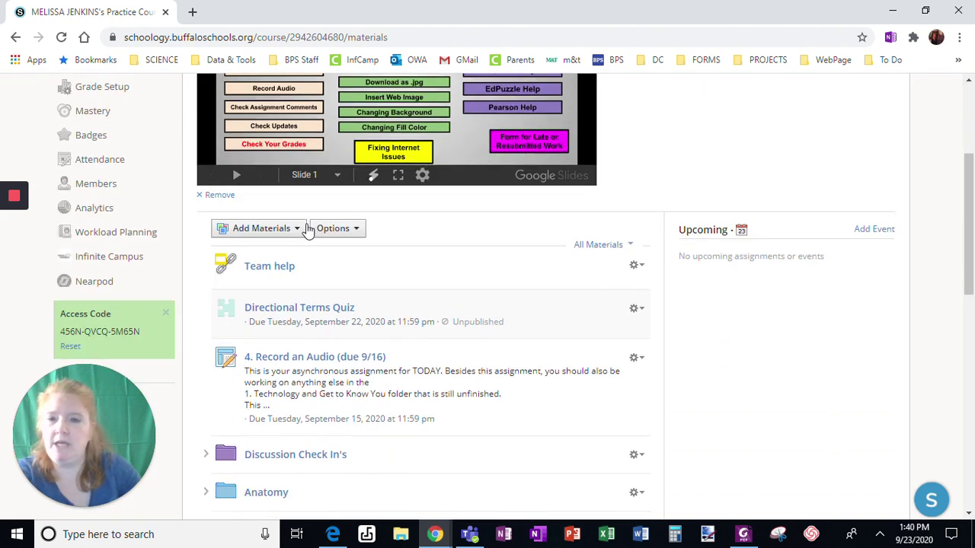
{"action": "left_click", "coordinate": [278, 228]}
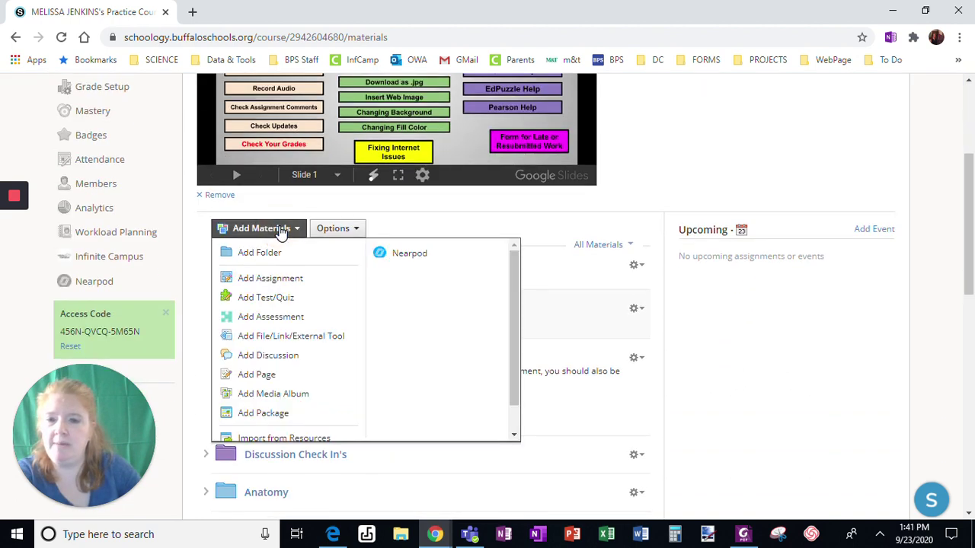
{"action": "left_click", "coordinate": [271, 317]}
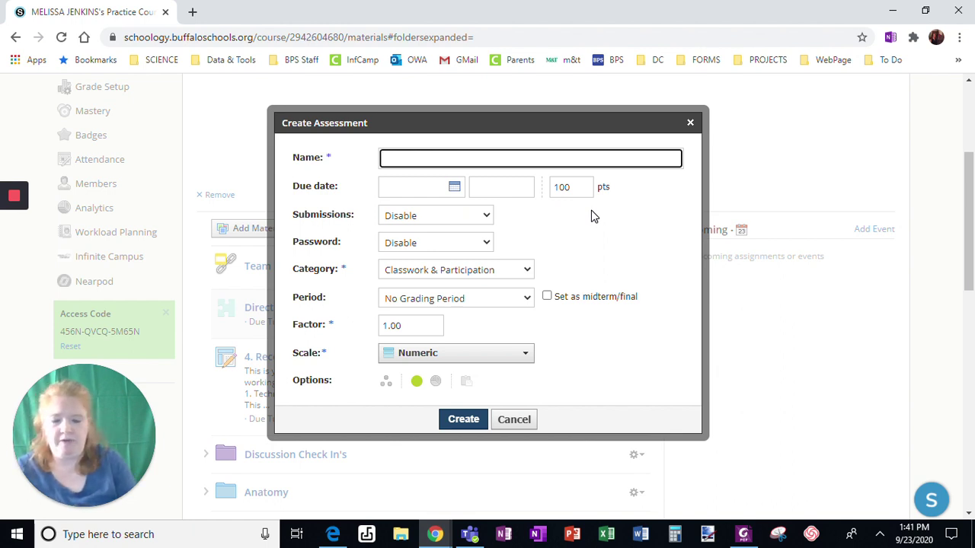
- Name the assessment "Sample Assessment" and make it due on 9/25/20 at 11:59PM
{"action": "type", "text": "Sample "}
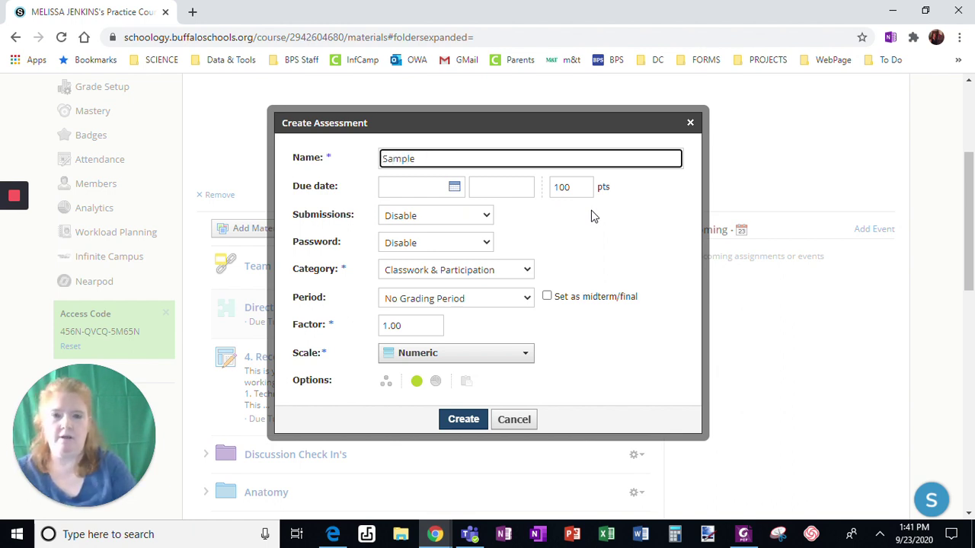
{"action": "type", "text": "Assessm"}
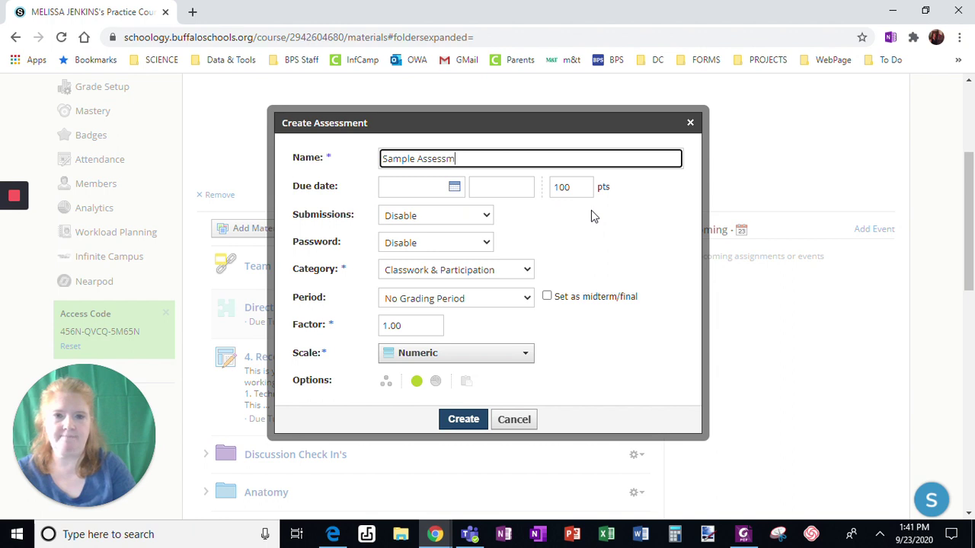
{"action": "type", "text": "ent"}
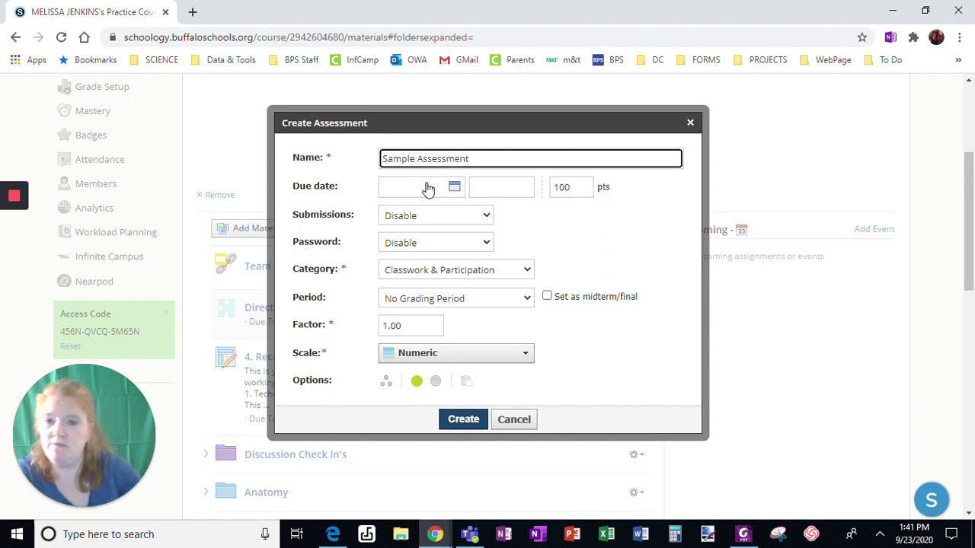
{"action": "left_click", "coordinate": [450, 191]}
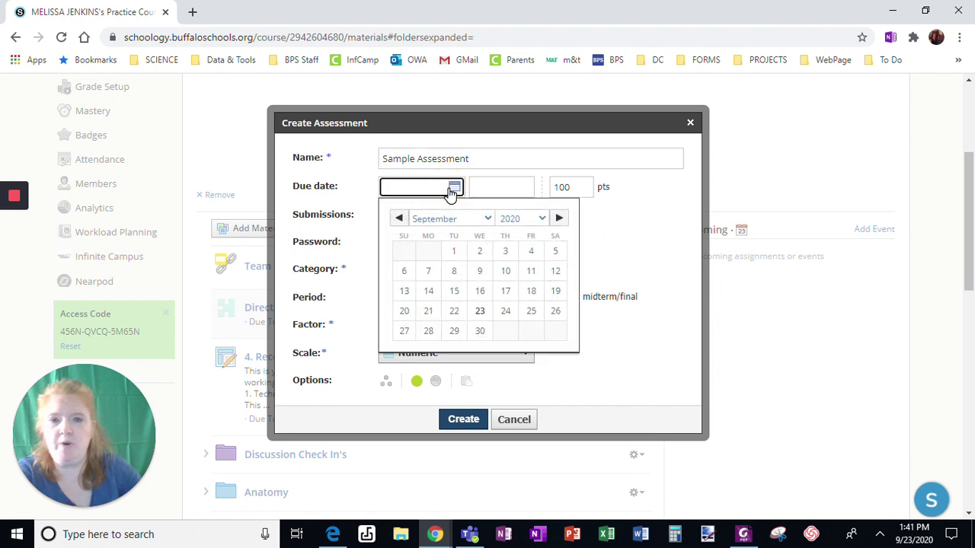
{"action": "left_click", "coordinate": [532, 313]}
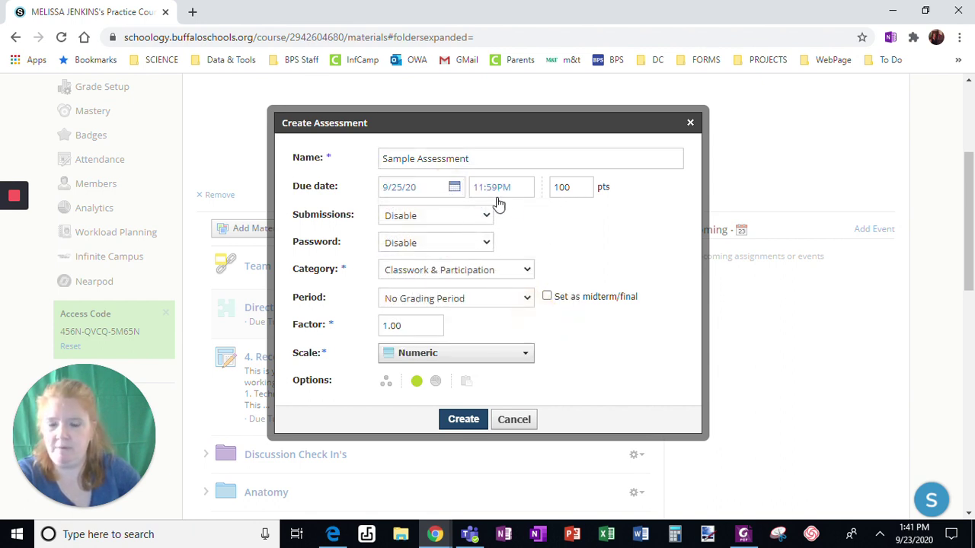
{"action": "left_click", "coordinate": [478, 195]}
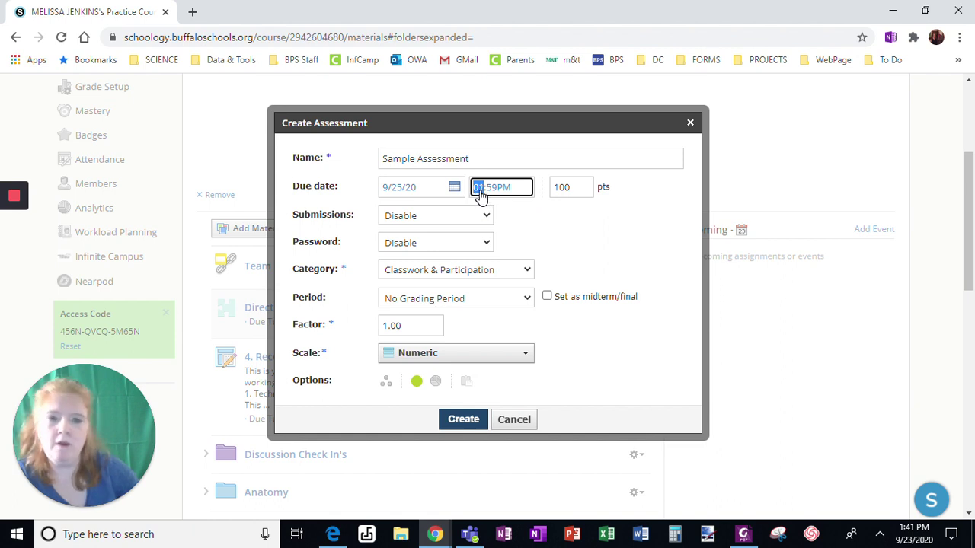
{"action": "left_click", "coordinate": [538, 219]}
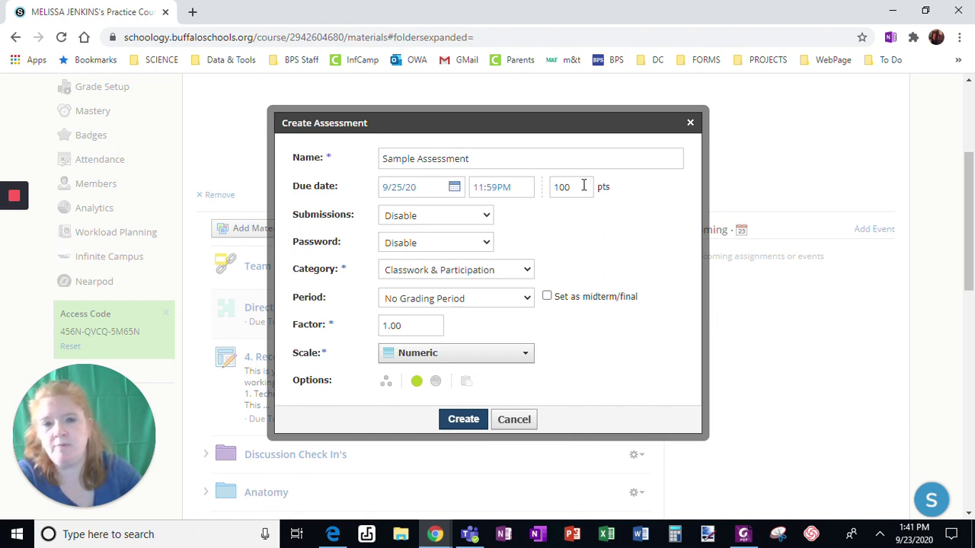
- Change the assessment's points to 50 and set them back to 100
{"action": "left_click_drag", "start_coordinate": [584, 185], "coordinate": [543, 187]}
{"action": "type", "text": "50"}
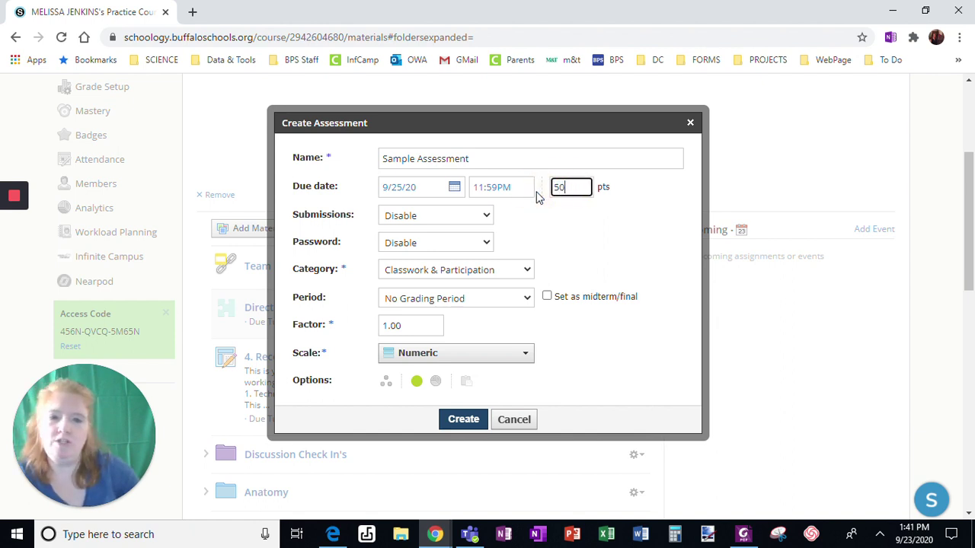
{"action": "type", "text": "100"}
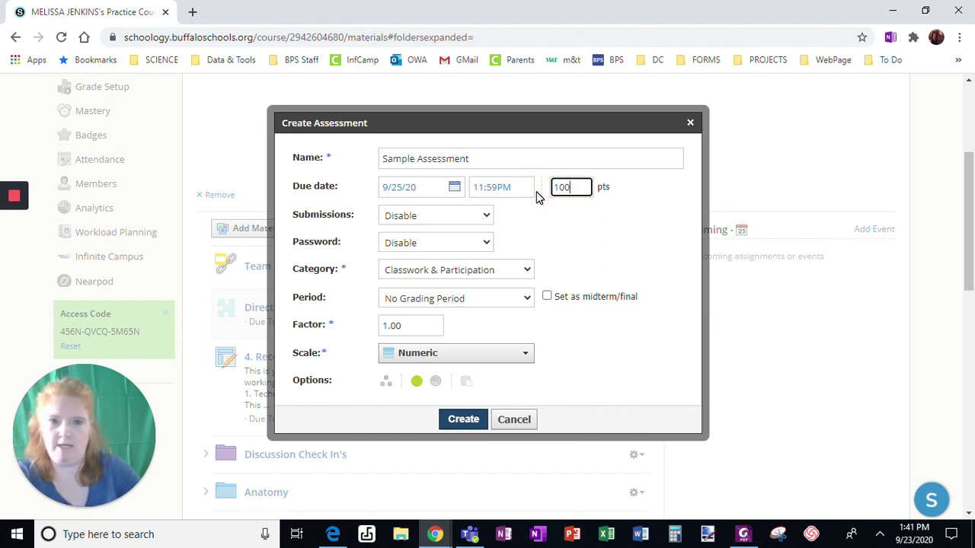
{"action": "left_click", "coordinate": [603, 232]}
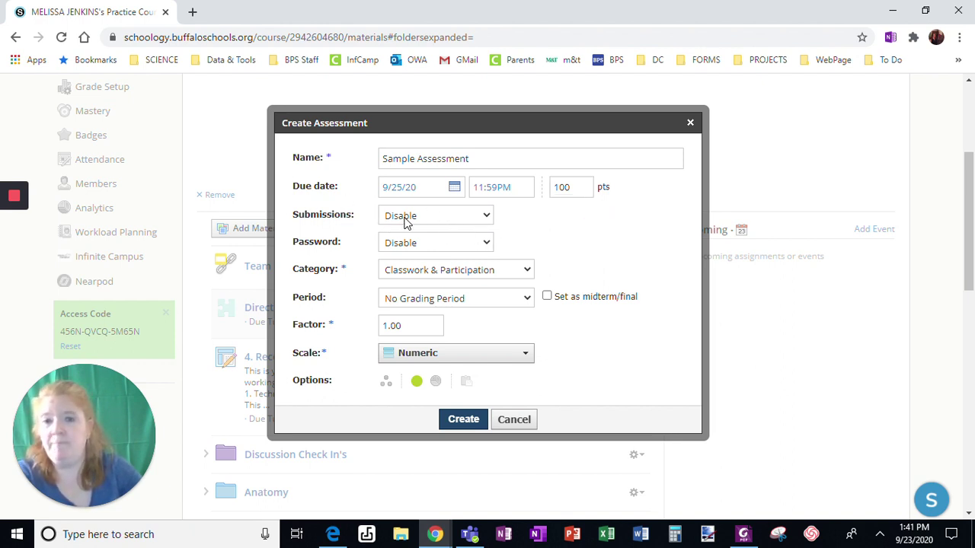
- Try the Enable and Enable until... options for the assessment's submissions
{"action": "left_click", "coordinate": [454, 217]}
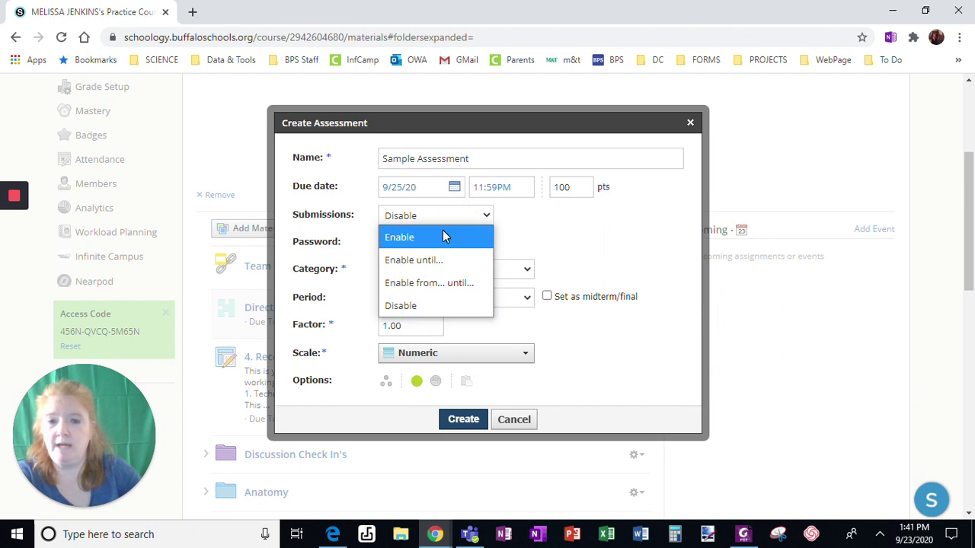
{"action": "left_click", "coordinate": [443, 233]}
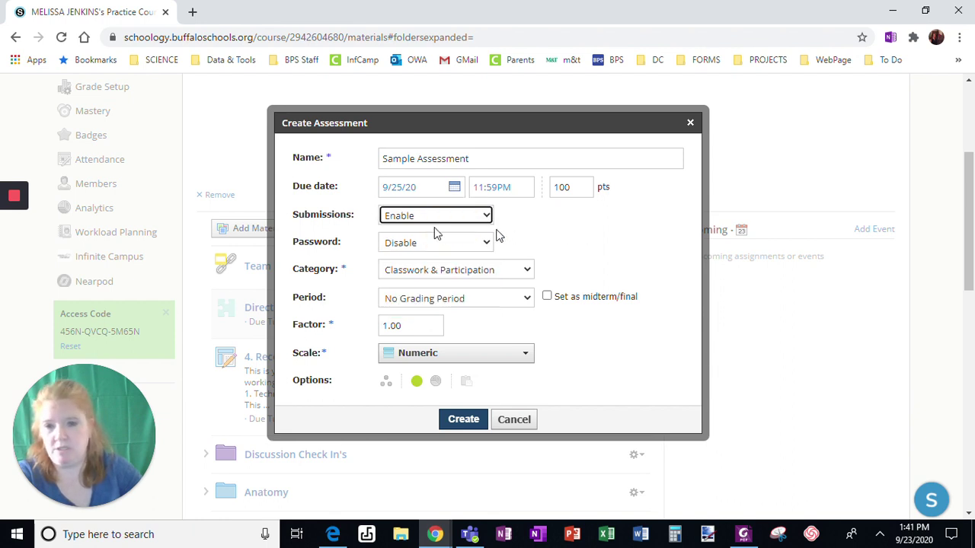
{"action": "left_click", "coordinate": [405, 218]}
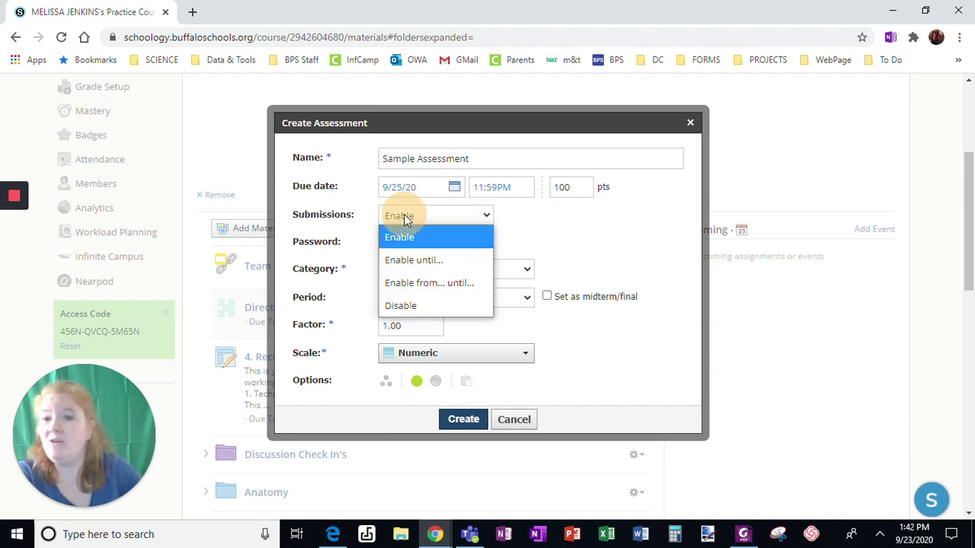
{"action": "left_click", "coordinate": [415, 263]}
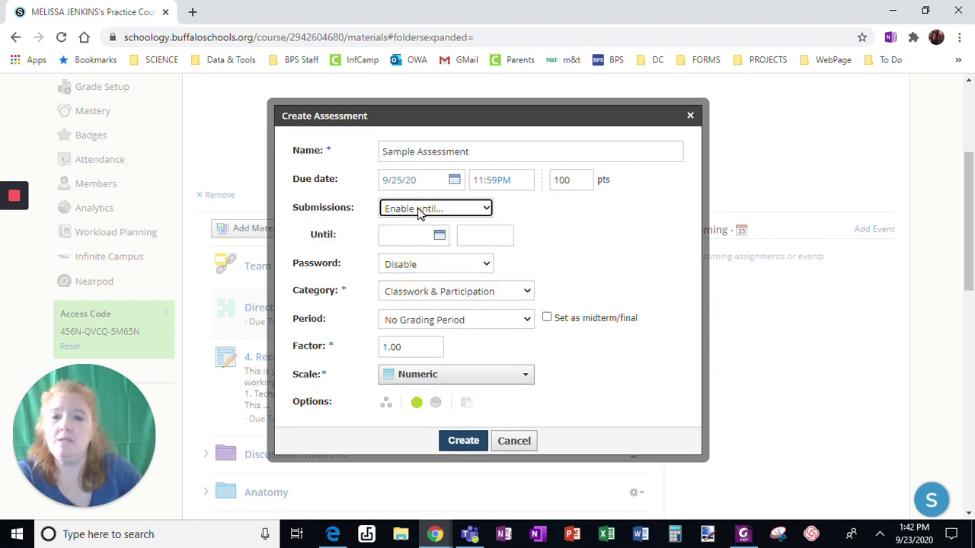
- Set submissions to Enable from... until... with a start date of 9/23/20
{"action": "left_click", "coordinate": [418, 213]}
{"action": "left_click", "coordinate": [423, 276]}
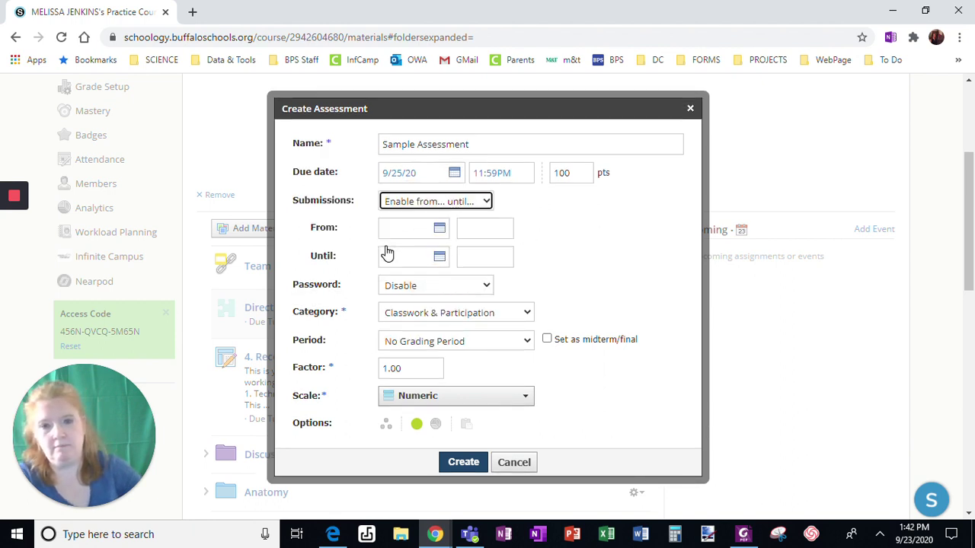
{"action": "left_click", "coordinate": [411, 203]}
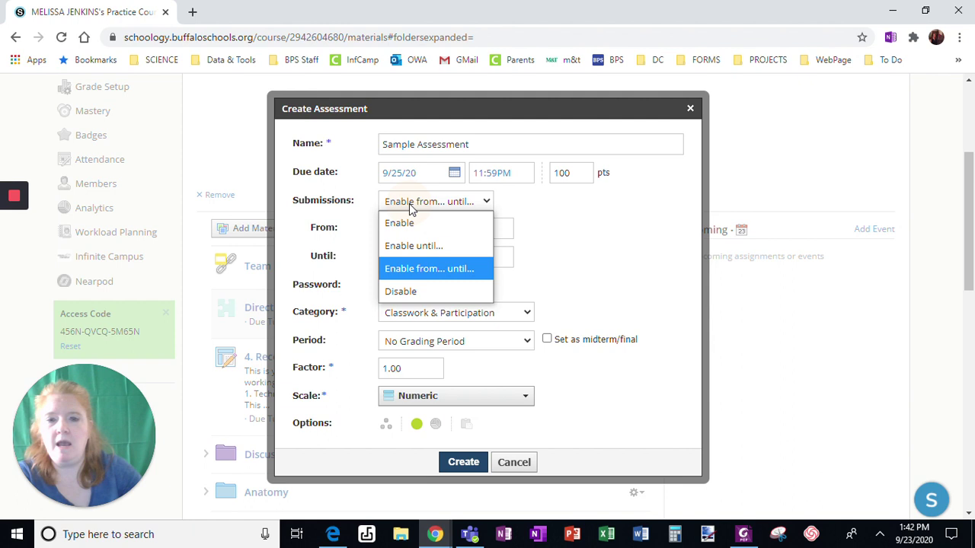
{"action": "left_click", "coordinate": [424, 270]}
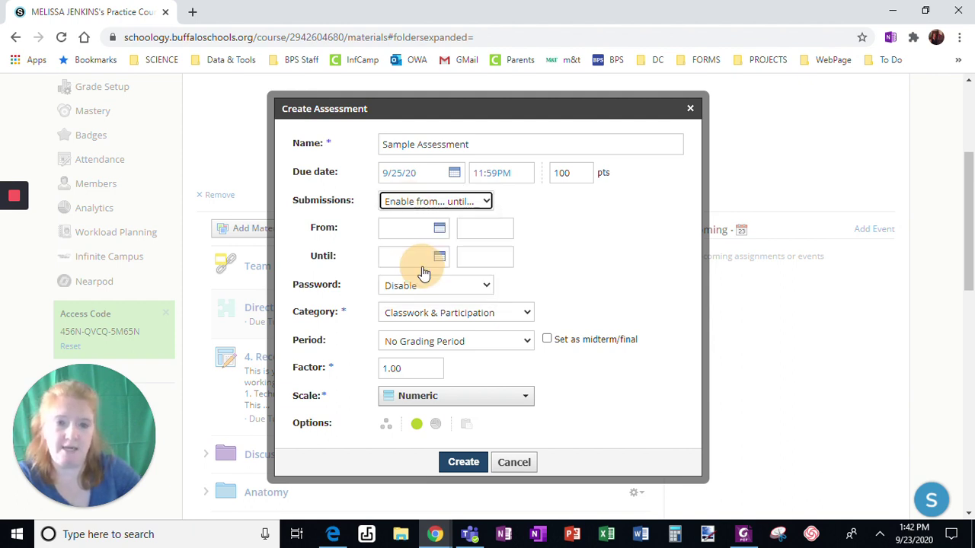
{"action": "left_click", "coordinate": [439, 228]}
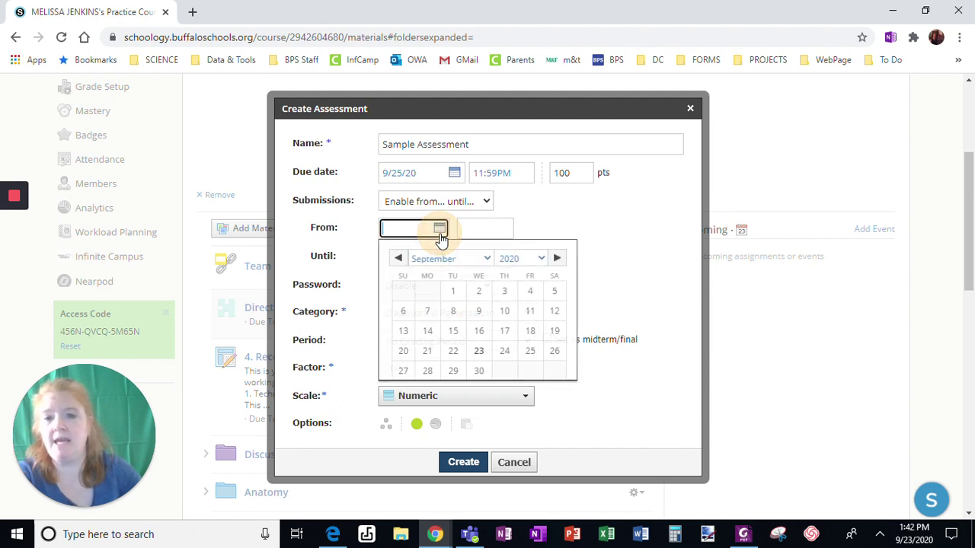
{"action": "left_click", "coordinate": [475, 352]}
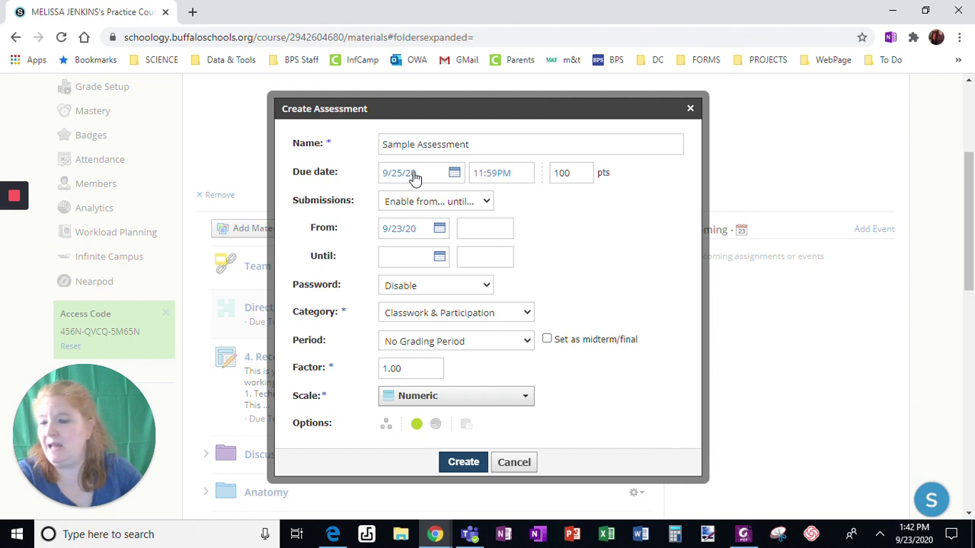
- Set the submissions' end to 9/26/20 at 01:00AM and switch the submissions option to Enable until..
{"action": "left_click", "coordinate": [441, 257]}
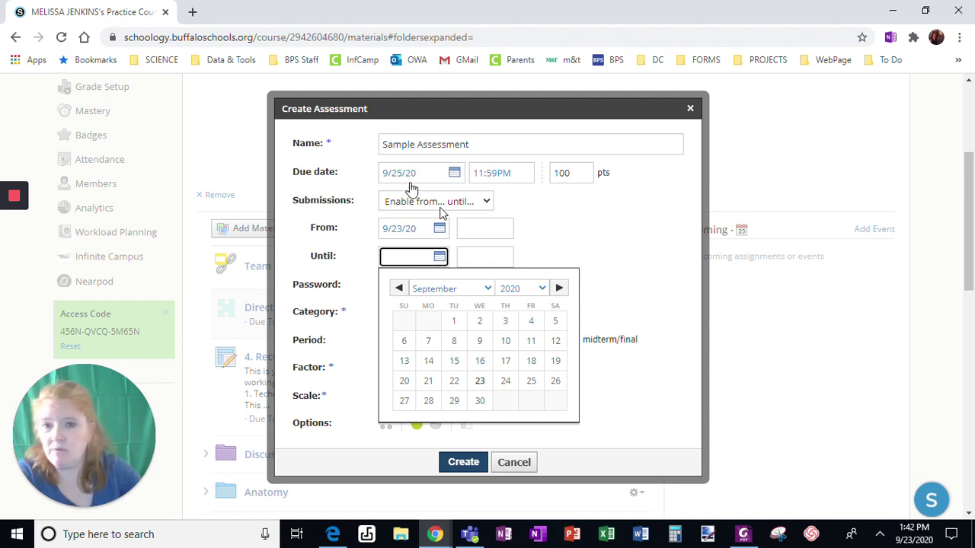
{"action": "left_click", "coordinate": [558, 381]}
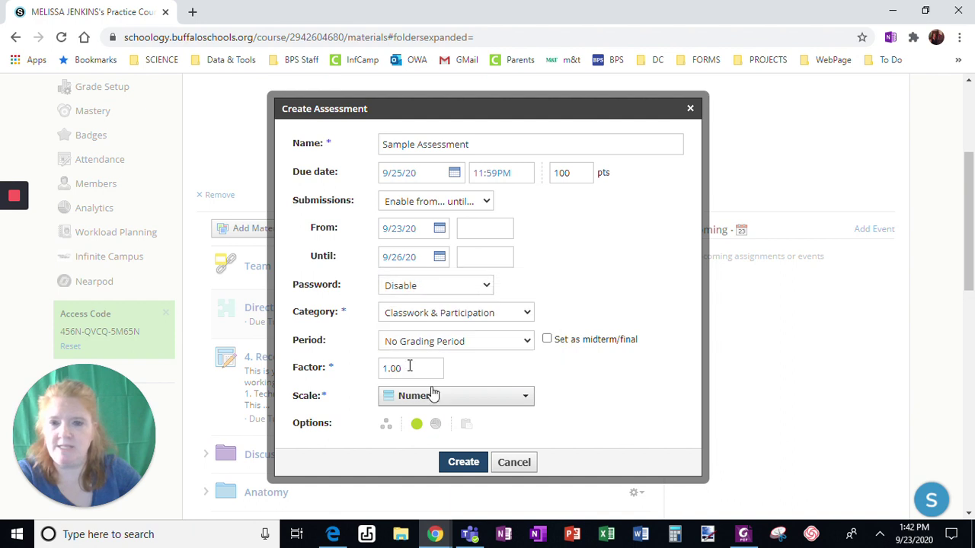
{"action": "left_click", "coordinate": [463, 260]}
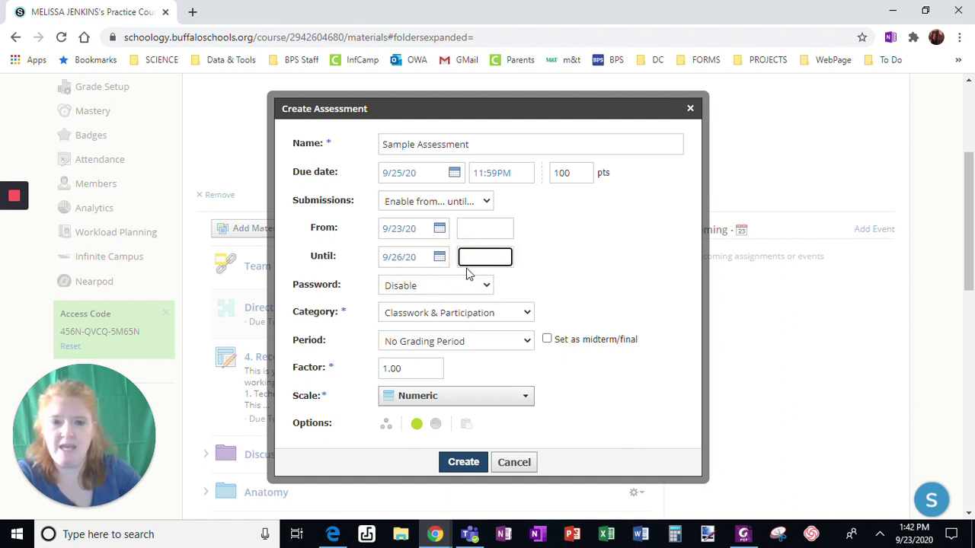
{"action": "type", "text": "1:00AM"}
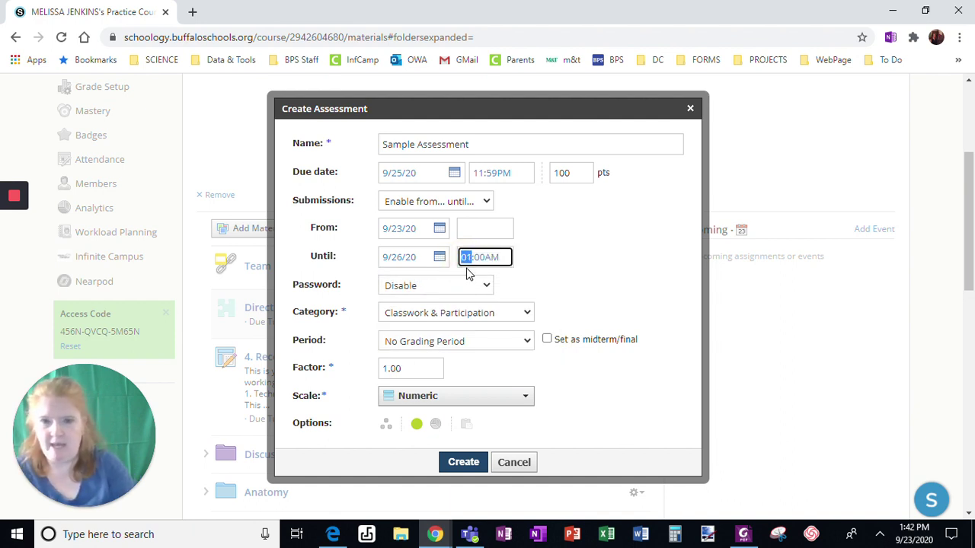
{"action": "left_click", "coordinate": [658, 262]}
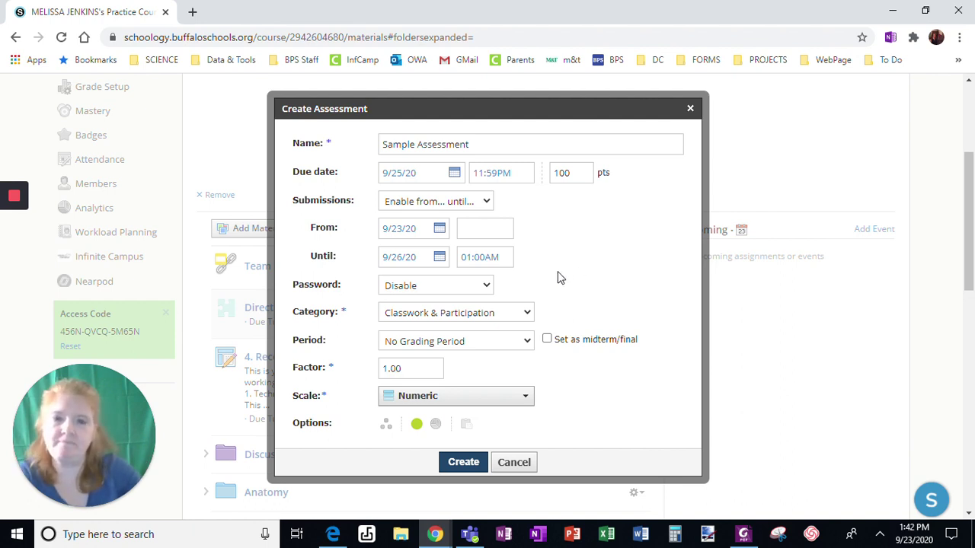
{"action": "left_click", "coordinate": [419, 204]}
{"action": "left_click", "coordinate": [424, 245]}
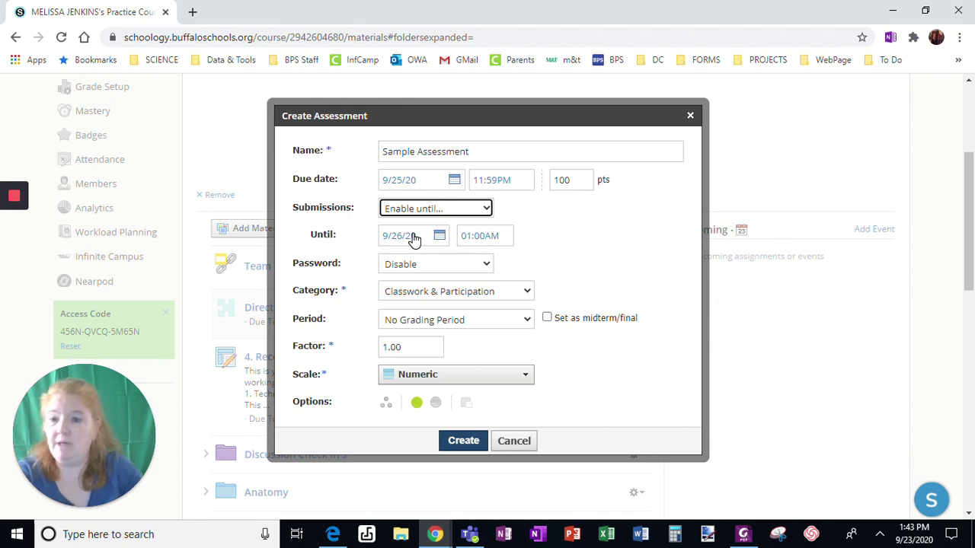
- Enable the password option for the assessment and disable it again
{"action": "left_click", "coordinate": [390, 264]}
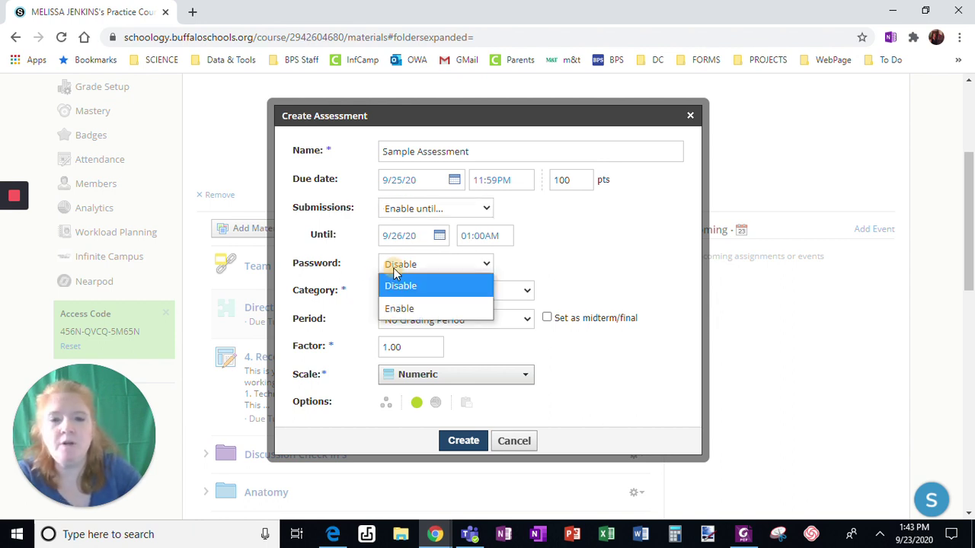
{"action": "left_click", "coordinate": [408, 309]}
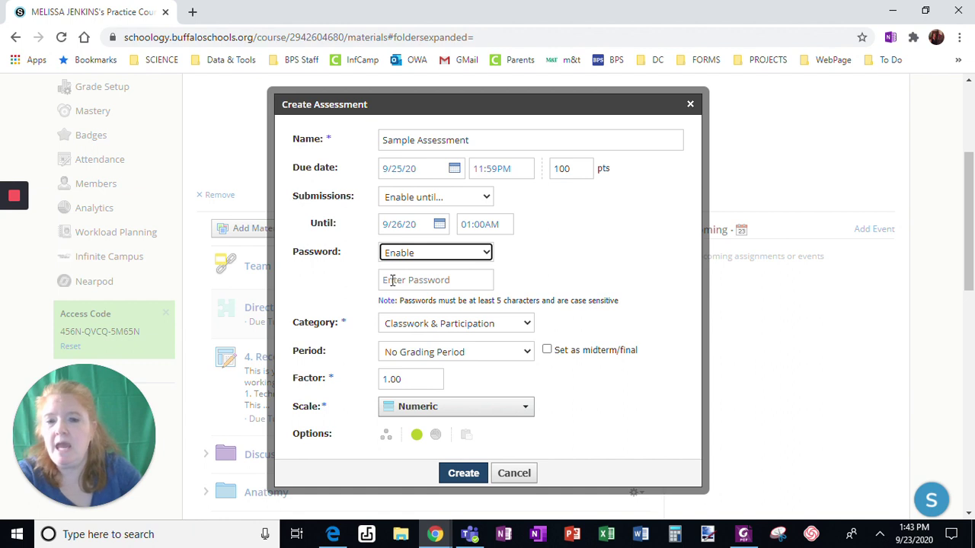
{"action": "left_click", "coordinate": [463, 255]}
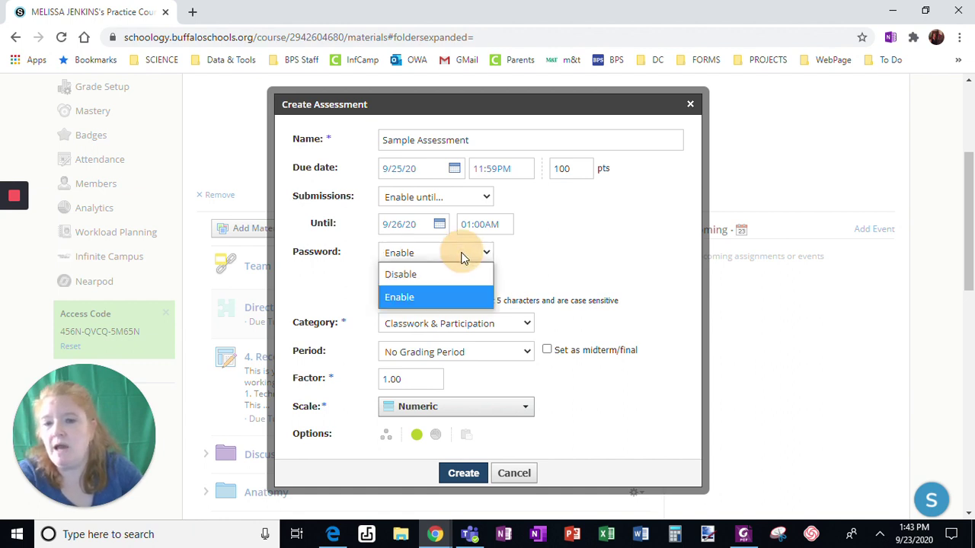
{"action": "left_click", "coordinate": [446, 274]}
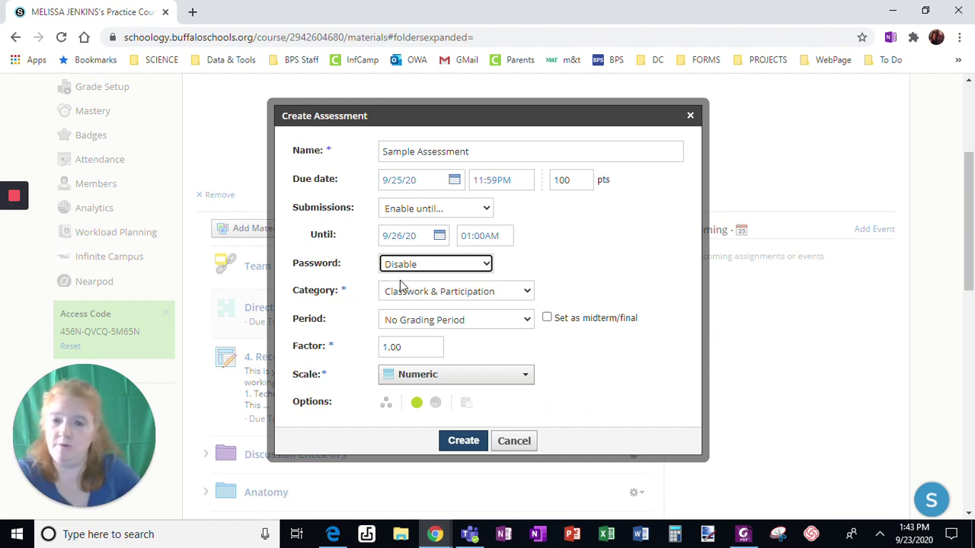
- Assign the assessment to the Assessments & Projects grading category
{"action": "left_click", "coordinate": [403, 296]}
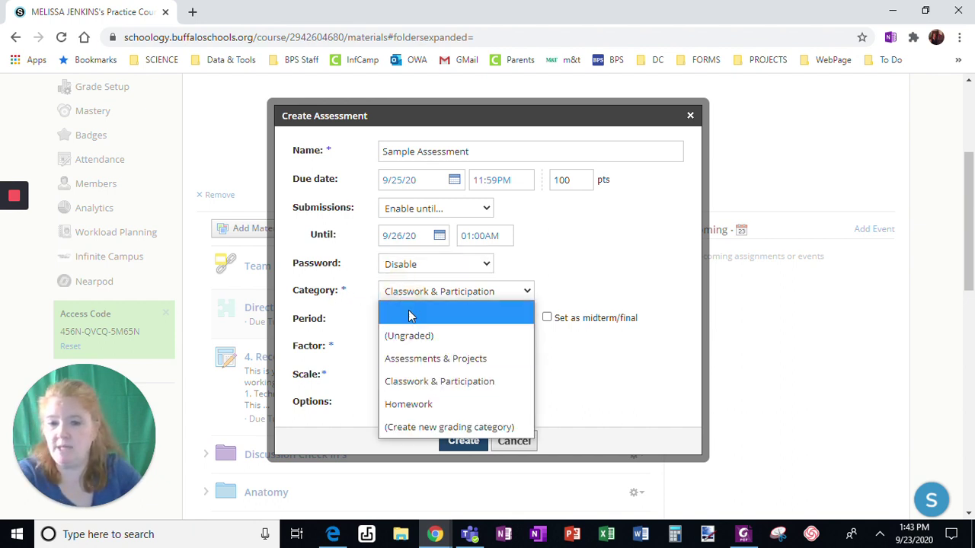
{"action": "left_click", "coordinate": [421, 358]}
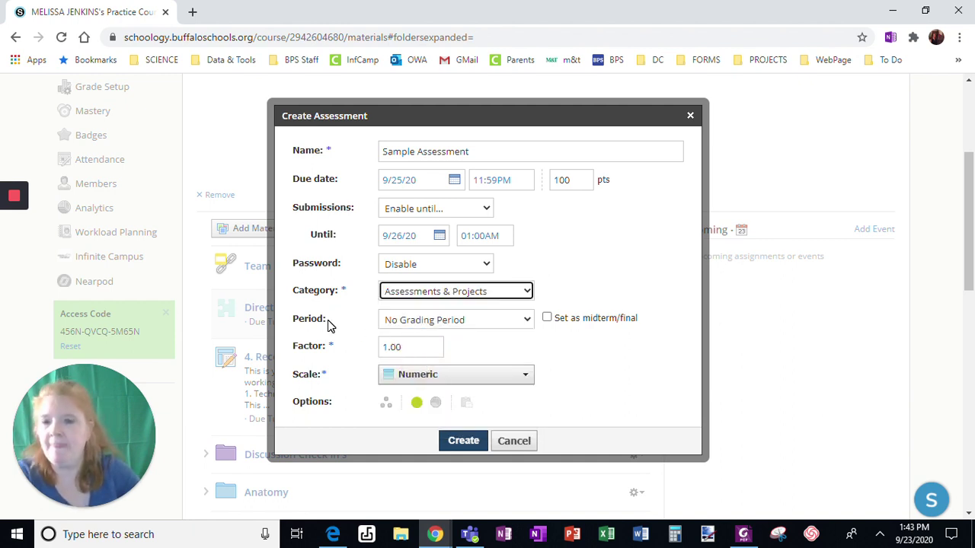
- Set the assessment's grading period to No Grading Period
{"action": "left_click", "coordinate": [495, 324]}
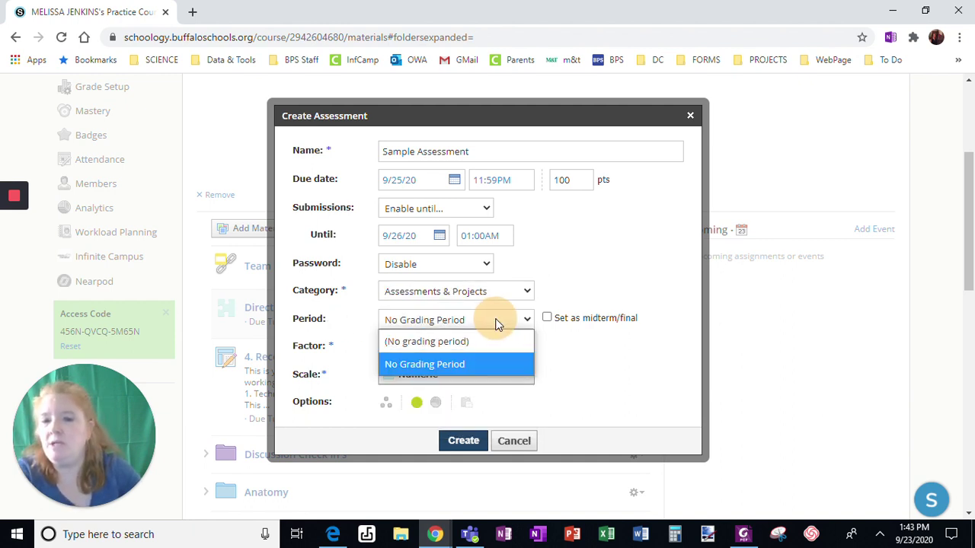
{"action": "left_click", "coordinate": [458, 364]}
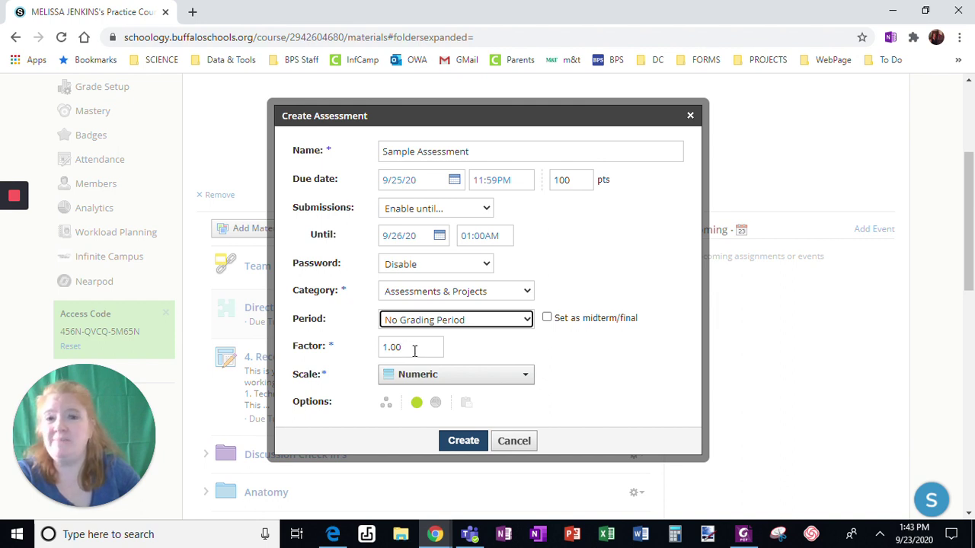
- Try a grading factor of .5 and a factor of 2 for the assessment
{"action": "left_click_drag", "start_coordinate": [415, 348], "coordinate": [378, 348]}
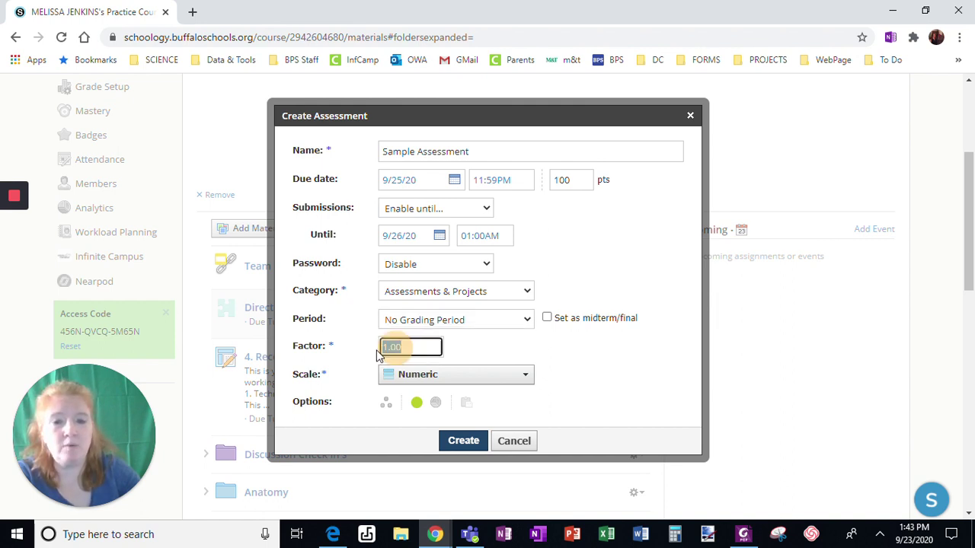
{"action": "type", "text": ".5"}
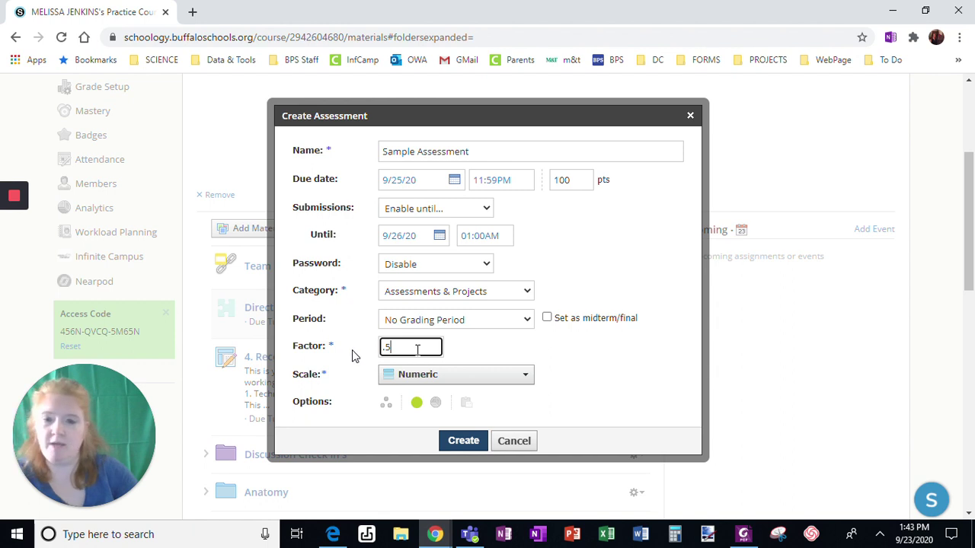
{"action": "left_click", "coordinate": [423, 347]}
{"action": "left_click_drag", "start_coordinate": [425, 346], "coordinate": [379, 348]}
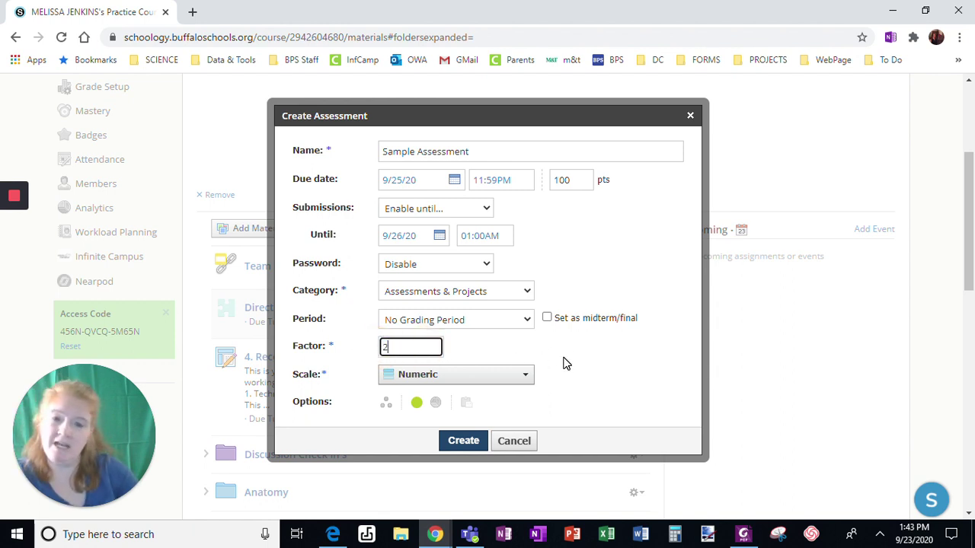
- Set the assessment's grading factor to 1
{"action": "left_click", "coordinate": [406, 348]}
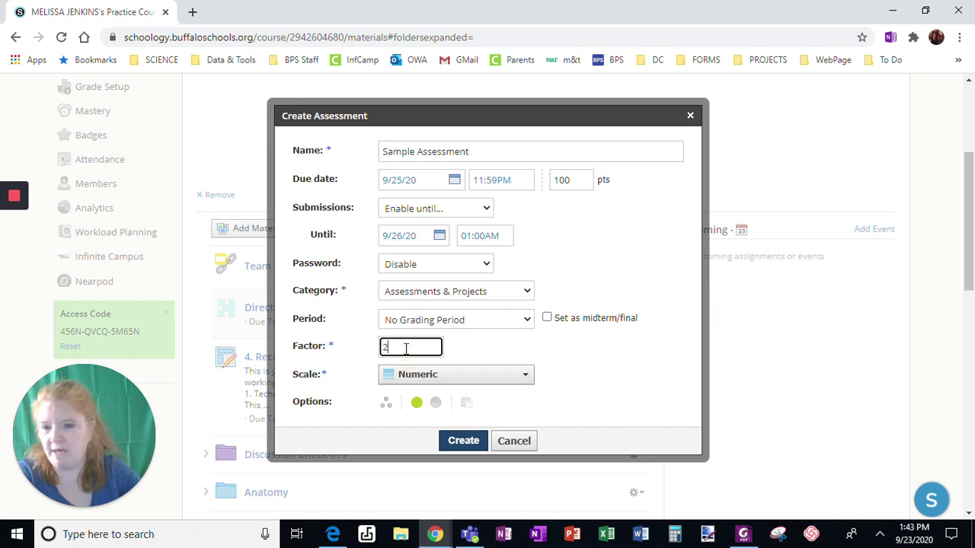
{"action": "key", "text": "BackSpace"}
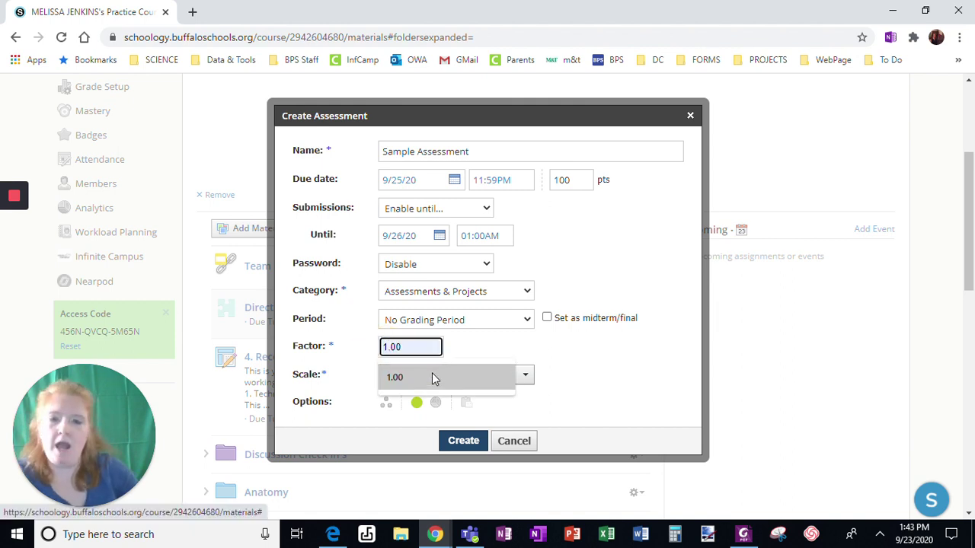
{"action": "type", "text": "1"}
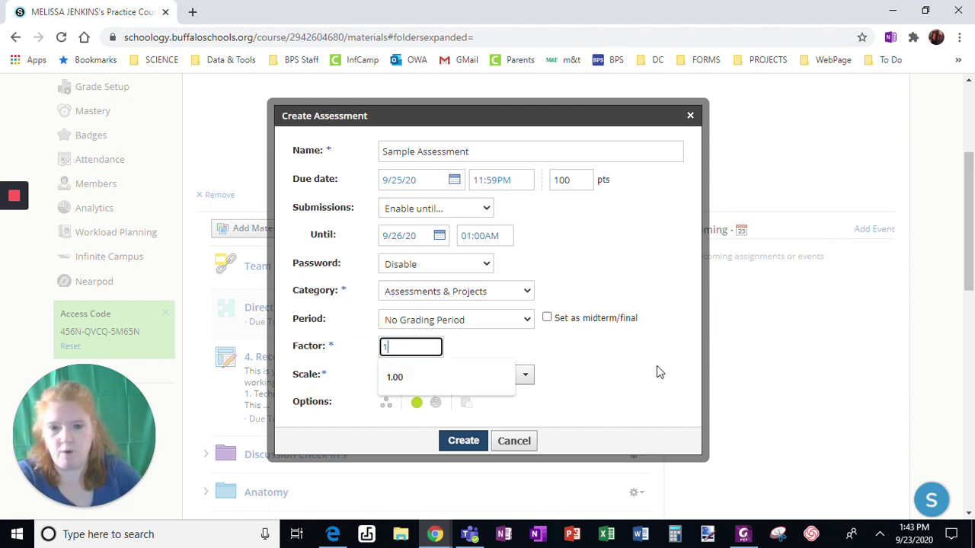
{"action": "left_click", "coordinate": [659, 372]}
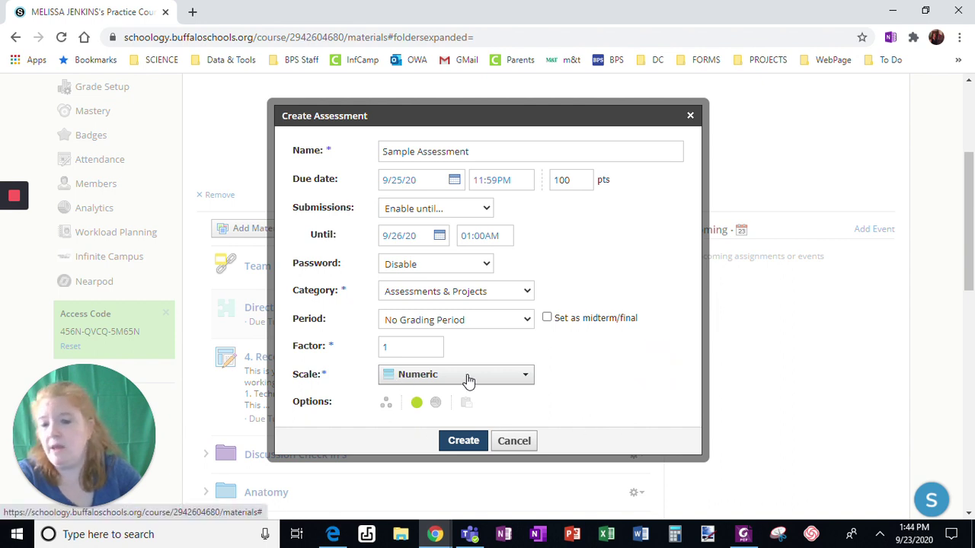
- Switch the assessment to unpublished and individually assign it to a course member
{"action": "left_click", "coordinate": [417, 405]}
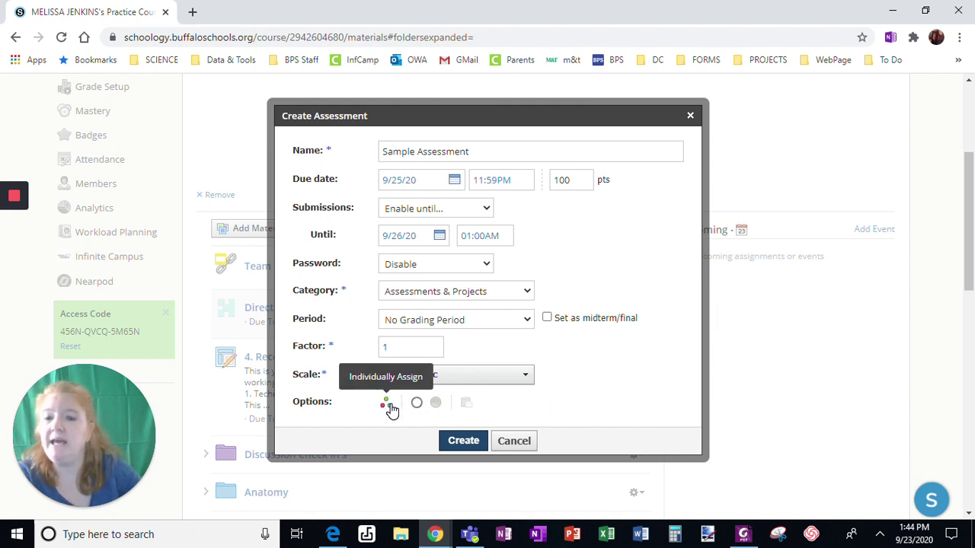
{"action": "left_click", "coordinate": [389, 407]}
{"action": "left_click", "coordinate": [394, 397]}
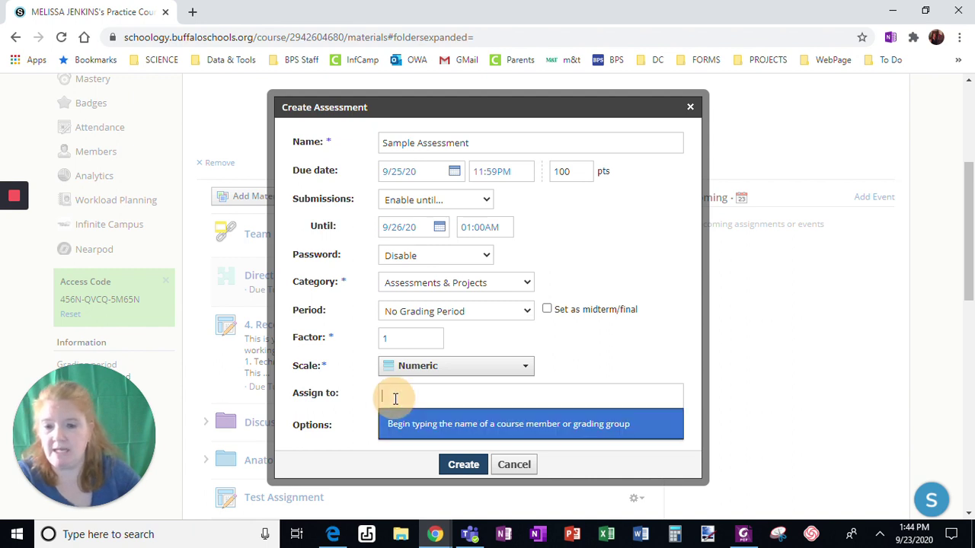
{"action": "type", "text": "m"}
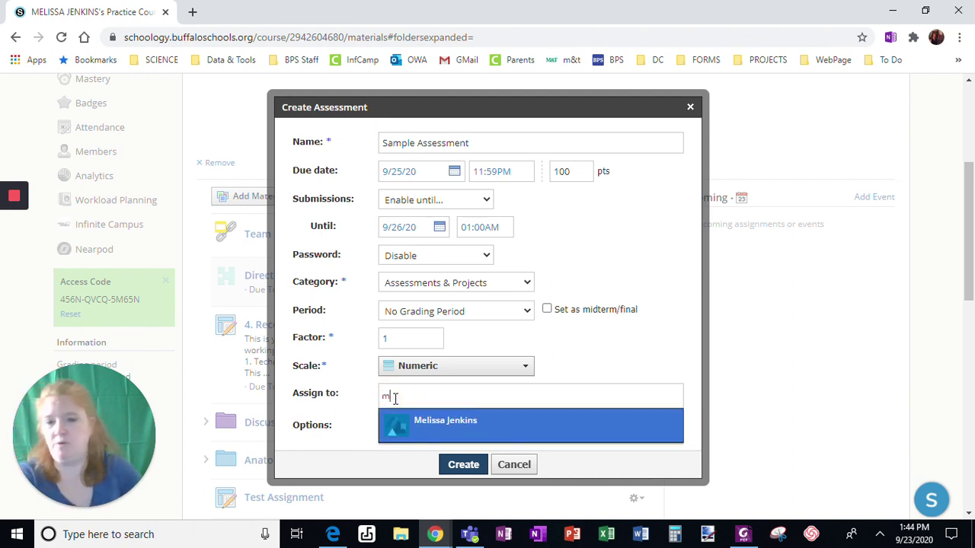
{"action": "left_click", "coordinate": [416, 428]}
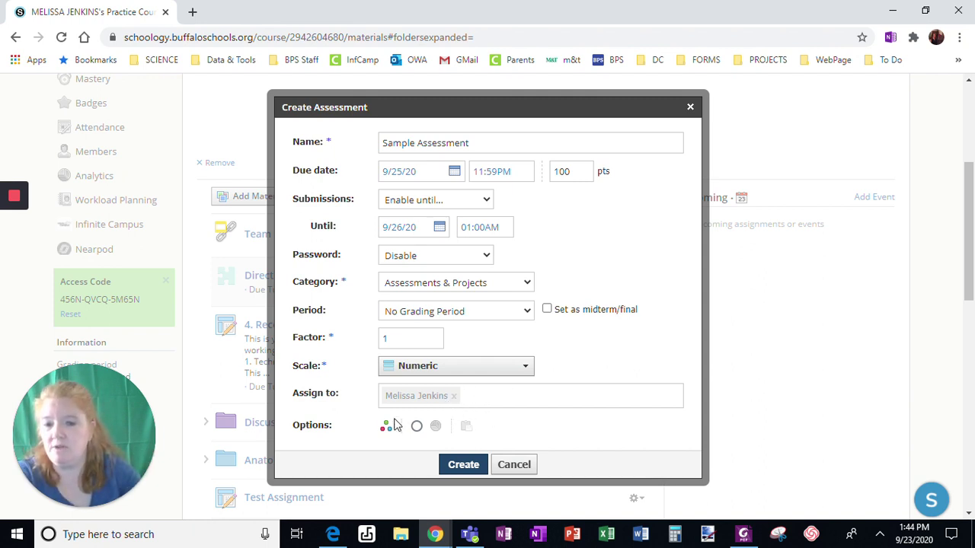
- Remove the course member from the individual assignment and create the assessment
{"action": "left_click", "coordinate": [453, 395]}
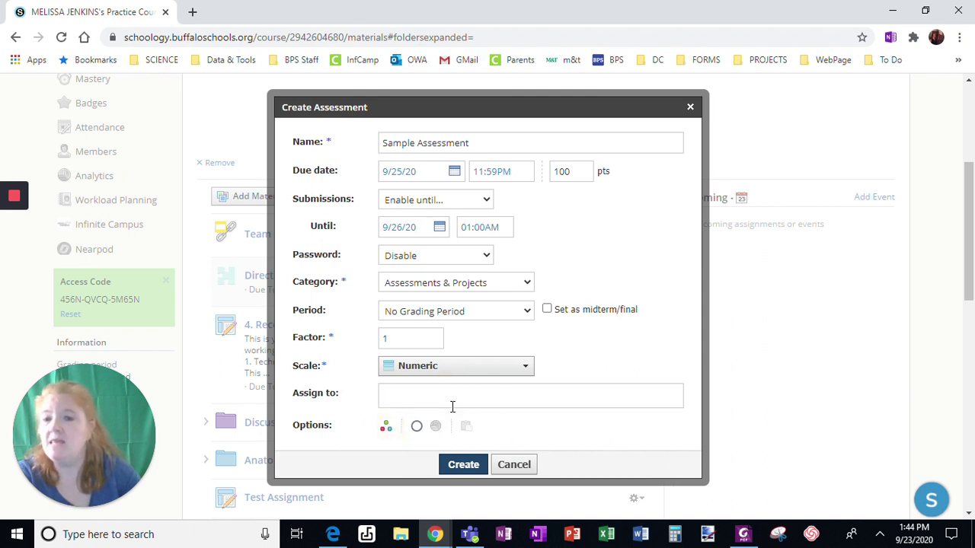
{"action": "left_click", "coordinate": [626, 404]}
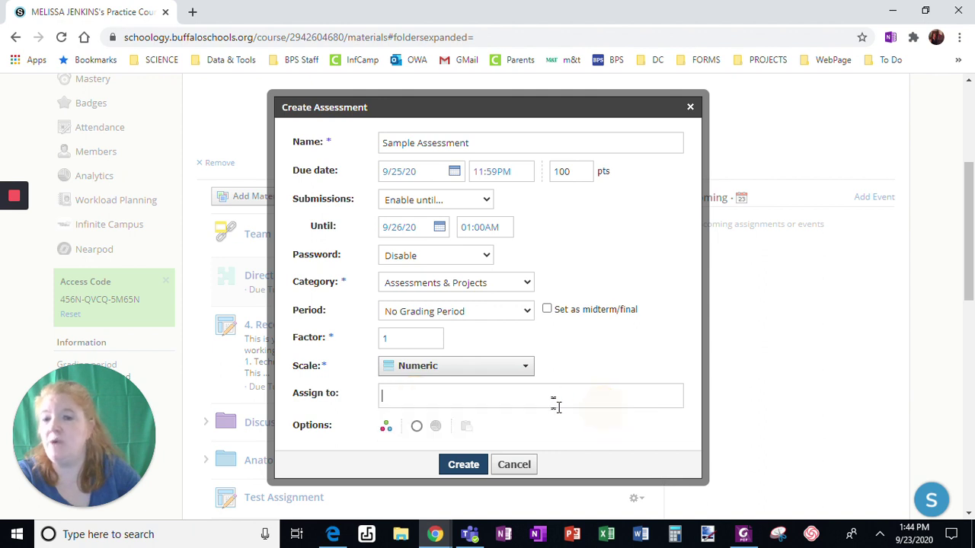
{"action": "left_click", "coordinate": [464, 465]}
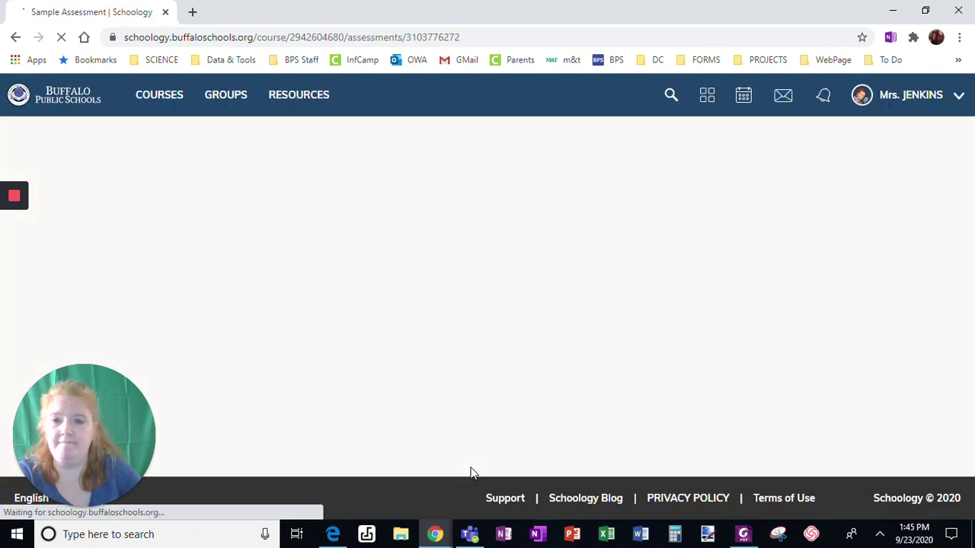
{"action": "mouse_move", "coordinate": [14, 196]}
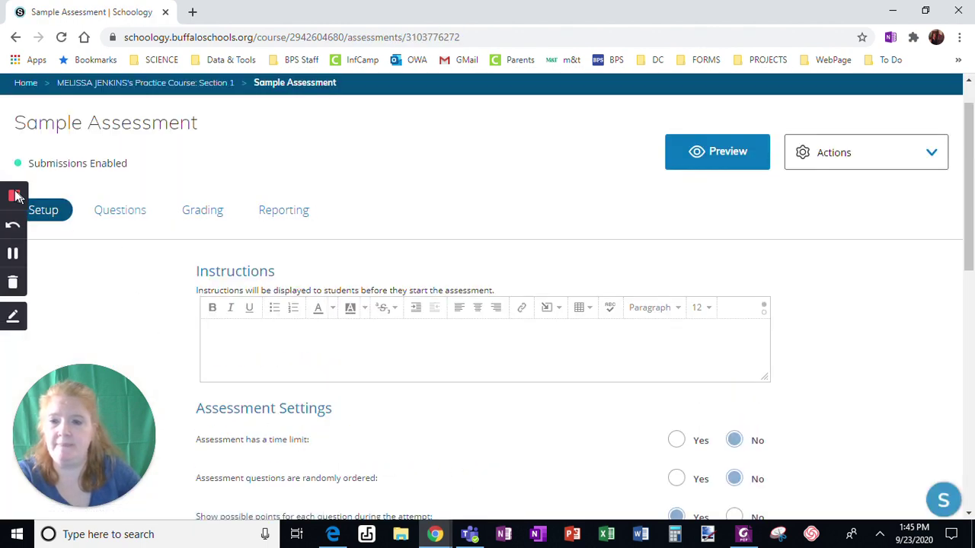